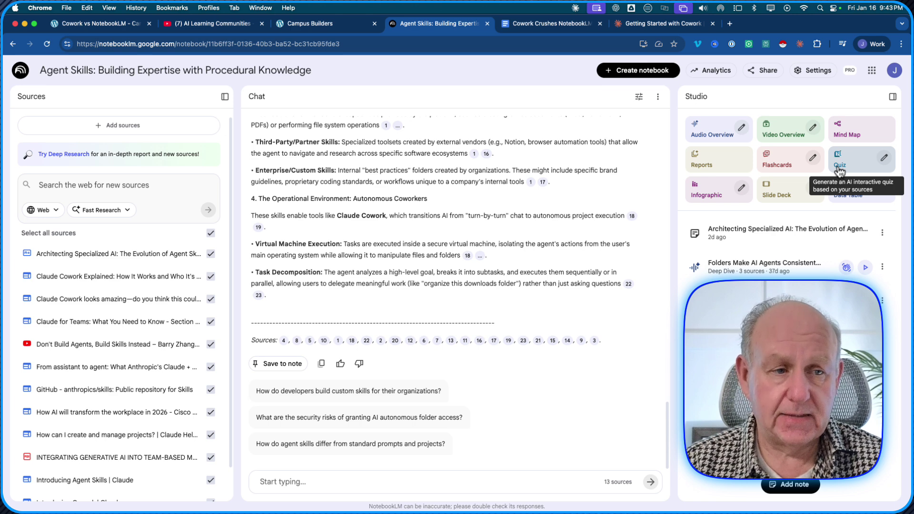
Step: Switch to the Getting Started with Cowork article and highlight the first paragraph under What is Cowork?
click(653, 26)
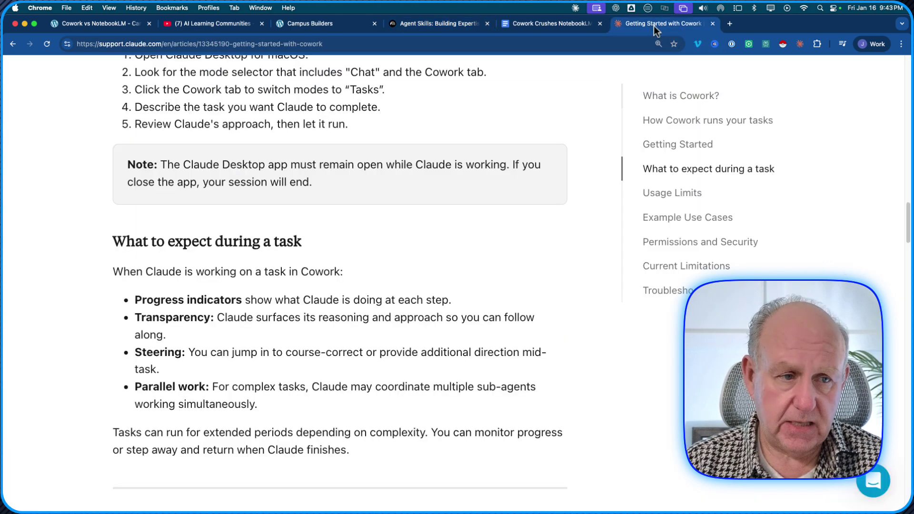
scroll(367, 208, up, 5)
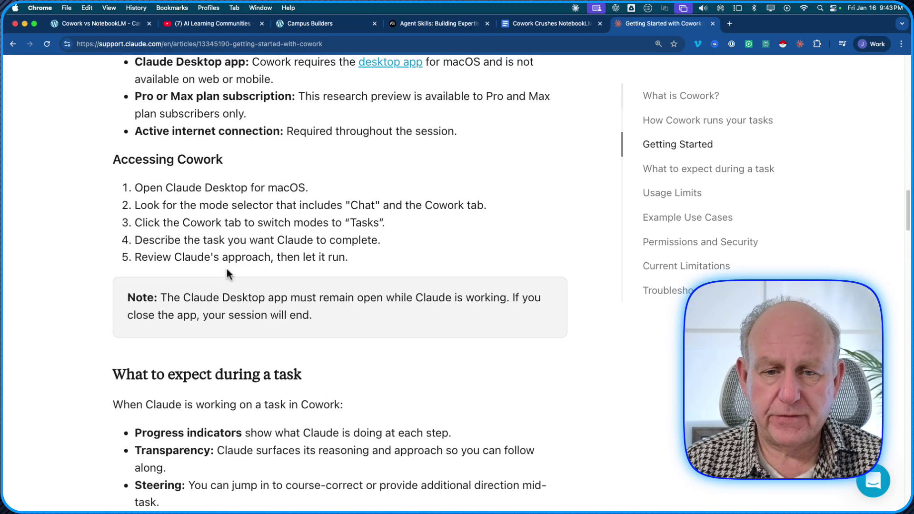
scroll(224, 269, up, 1)
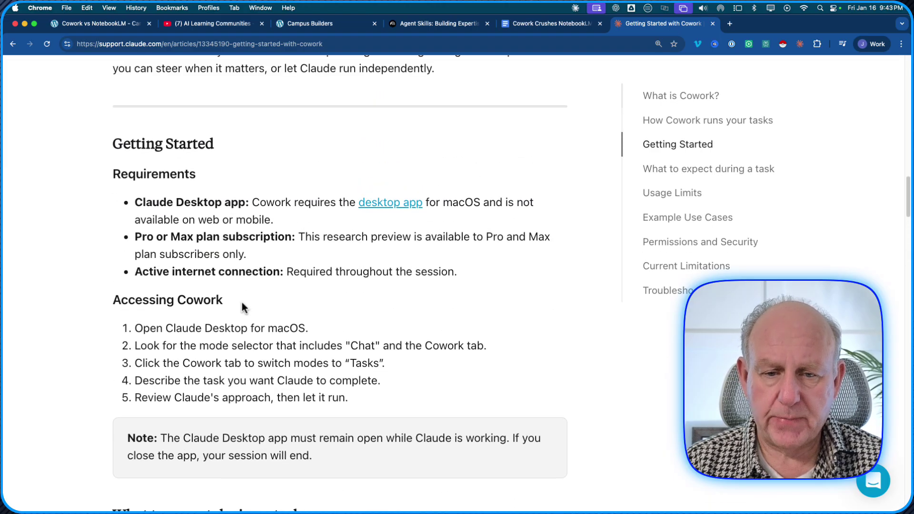
scroll(241, 300, up, 9)
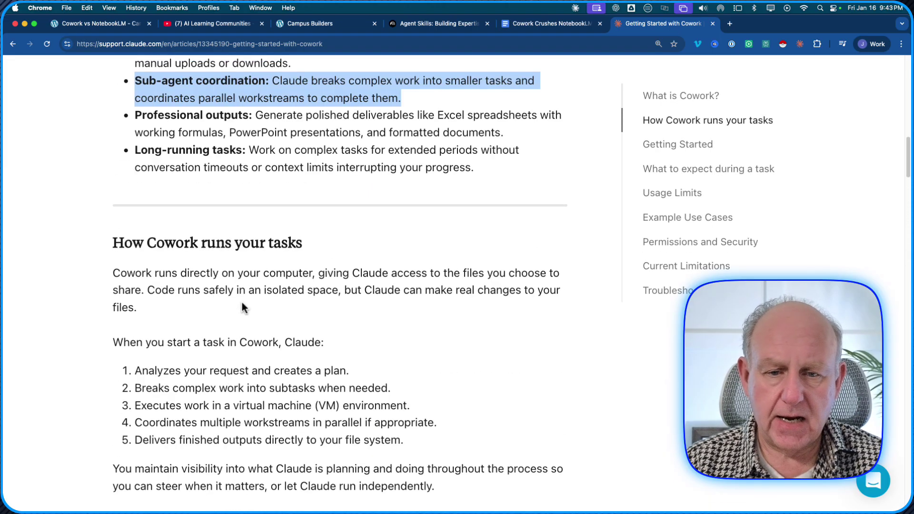
scroll(241, 300, up, 8)
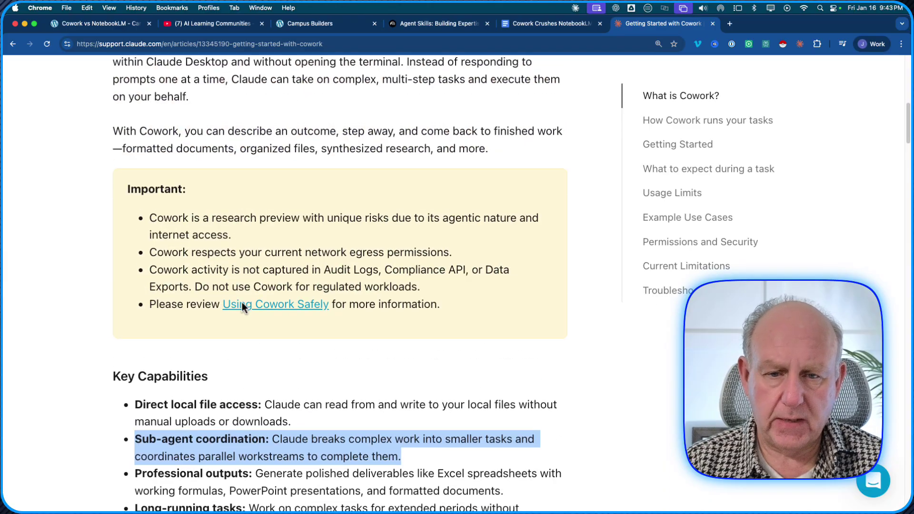
scroll(242, 302, up, 4)
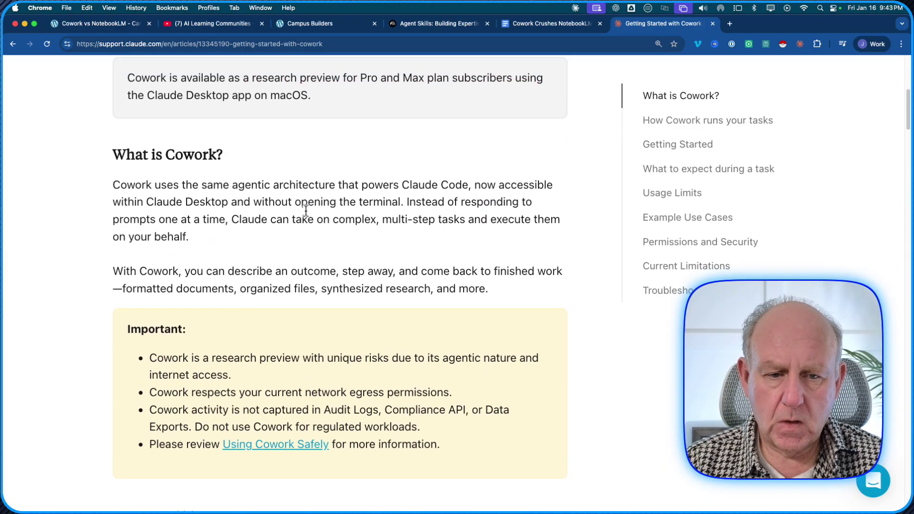
triple_click(306, 210)
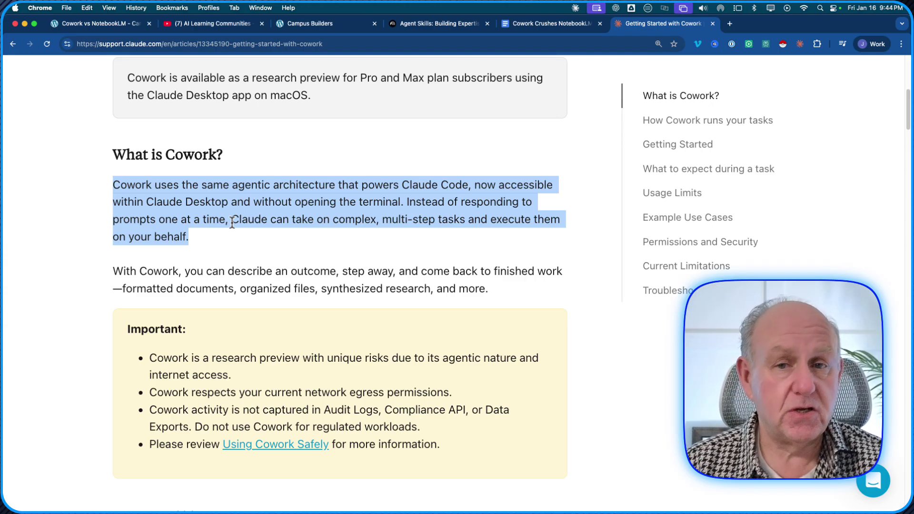
Step: Highlight the Direct local file access and Sub-agent coordination entries under Key Capabilities in the article
scroll(249, 366, down, 5)
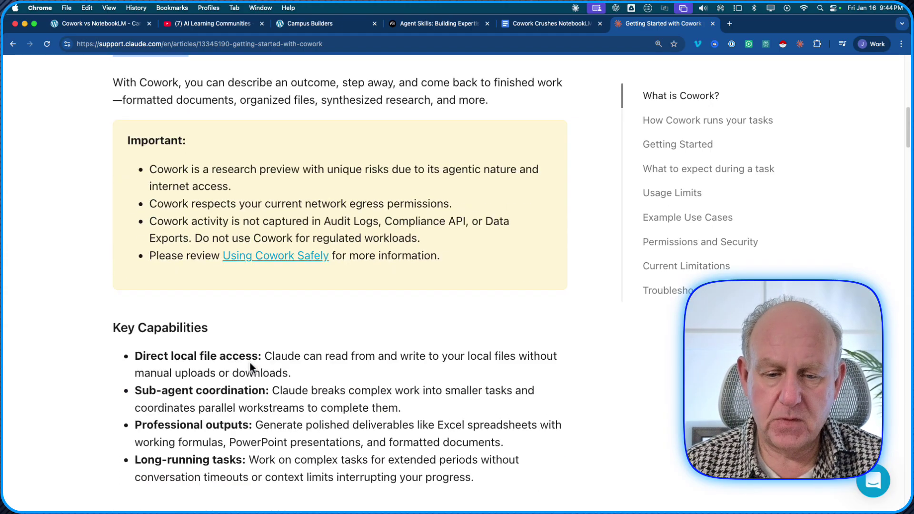
scroll(249, 361, down, 7)
scroll(250, 363, up, 5)
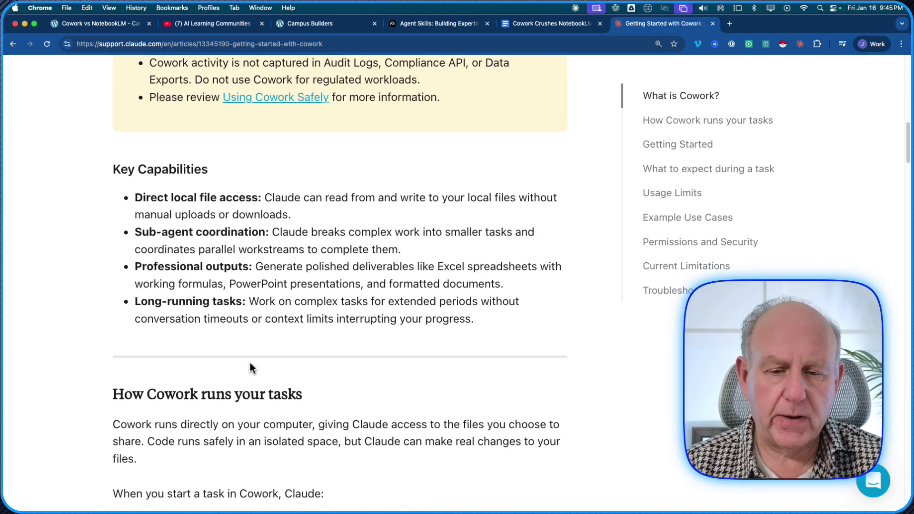
triple_click(192, 207)
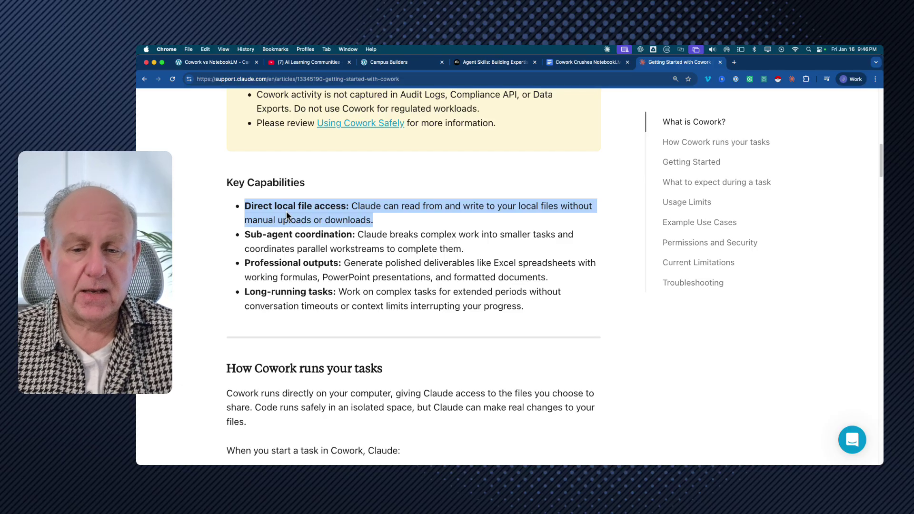
scroll(316, 311, down, 1)
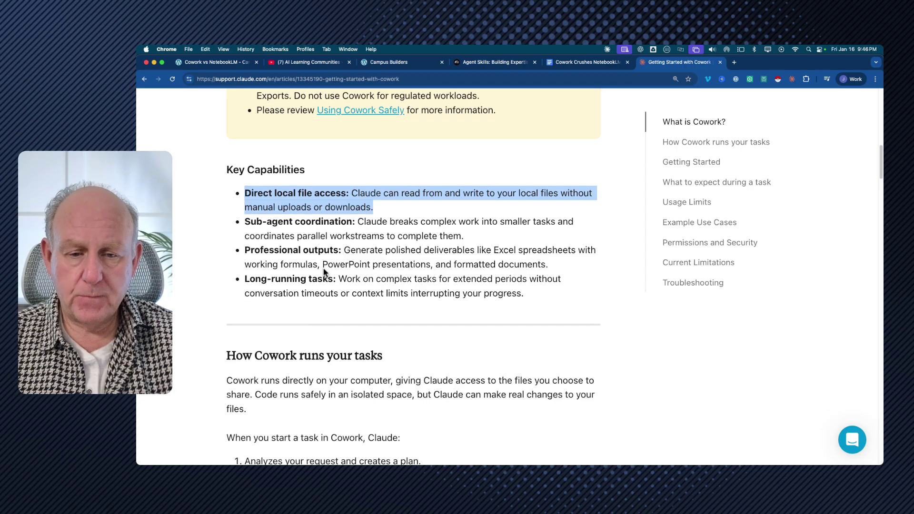
triple_click(346, 234)
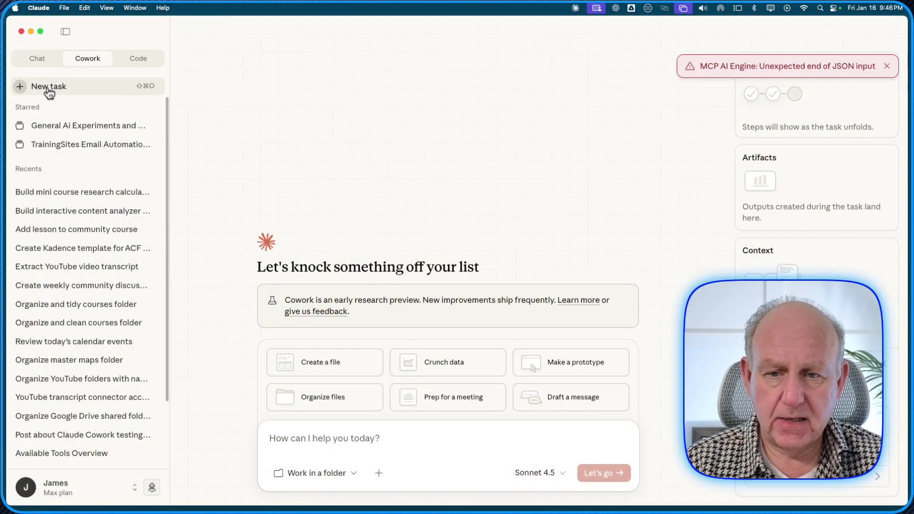
Step: In Claude, view the Chat mode, return to Cowork, and set Courses as the working folder with file changes allowed
click(38, 60)
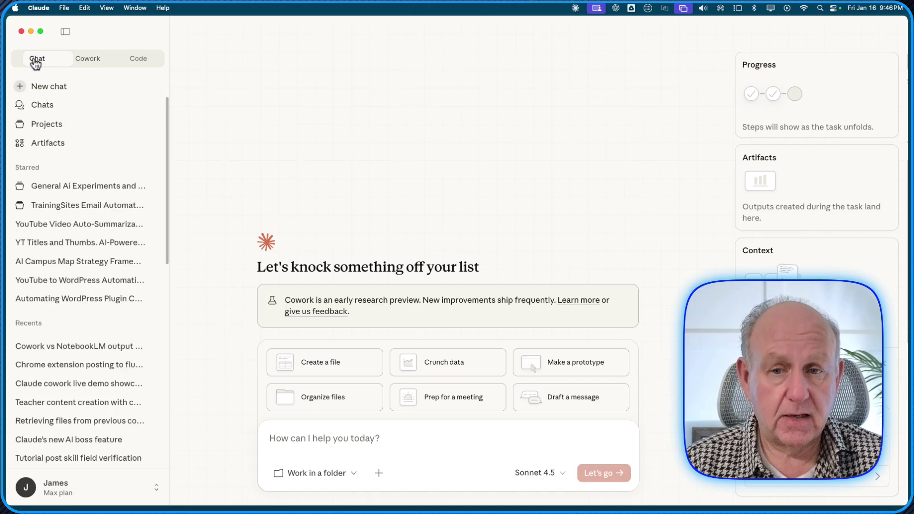
click(77, 62)
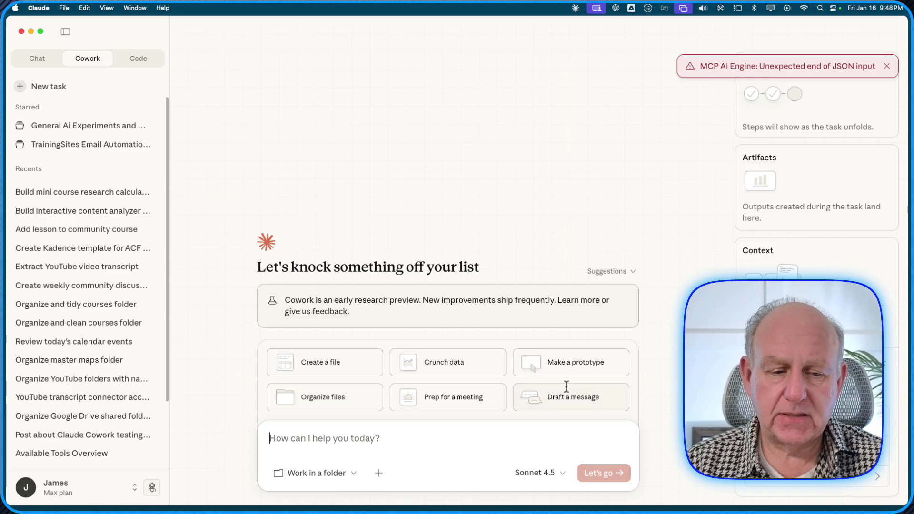
click(325, 472)
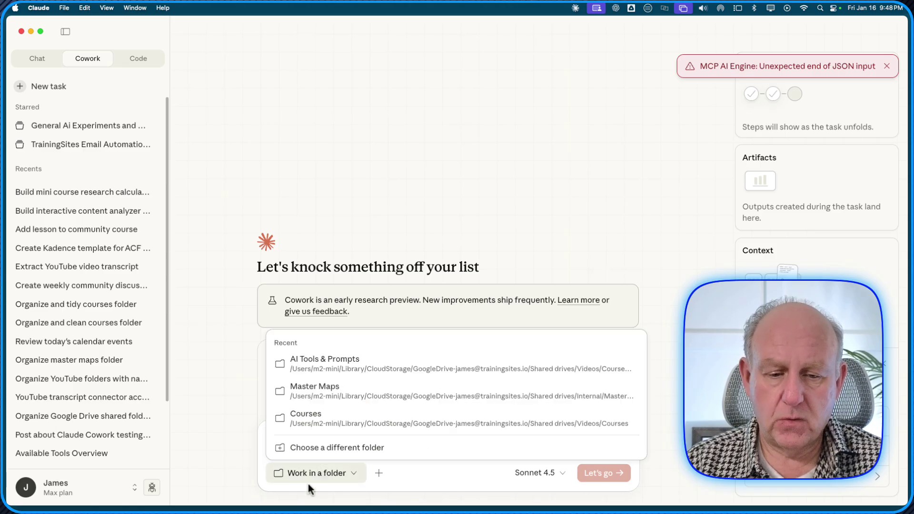
click(306, 421)
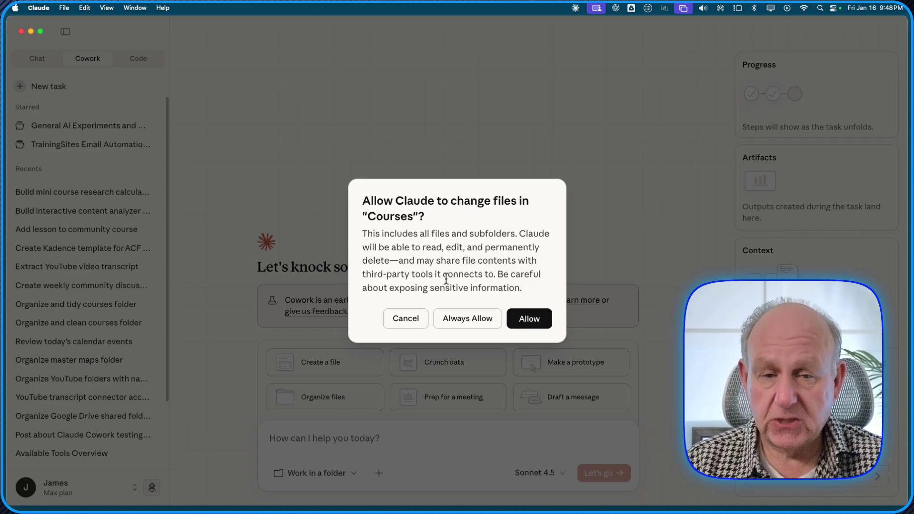
click(534, 322)
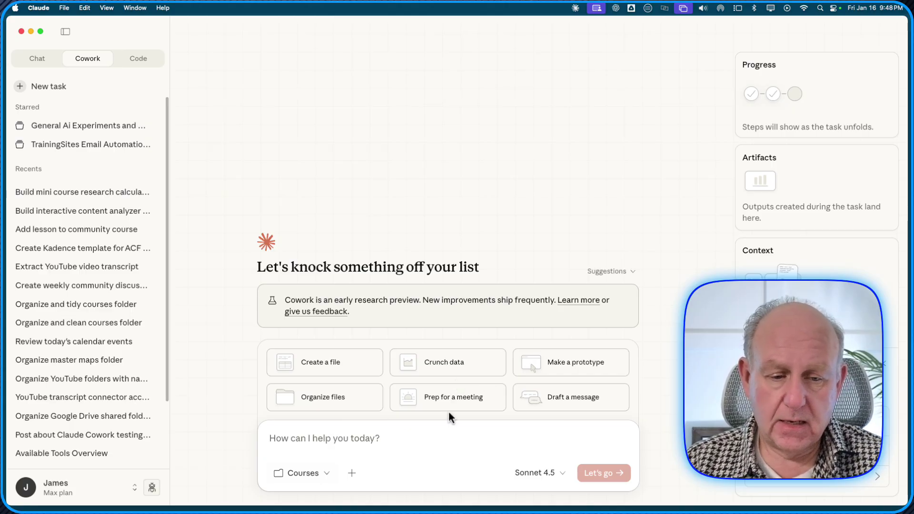
Step: Start a task from the Make a prototype suggestion for something interactive, replacing the [concept] placeholder with "quiz"
click(572, 369)
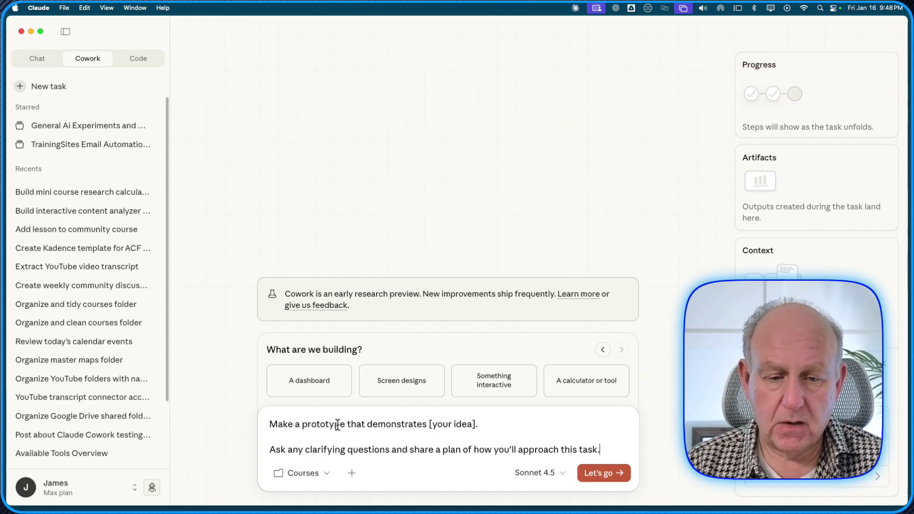
click(488, 384)
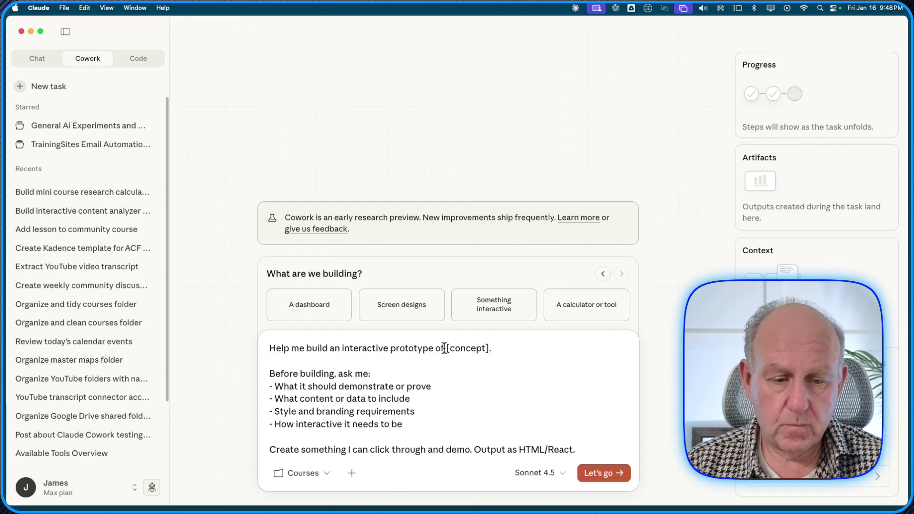
drag(447, 347, 488, 348)
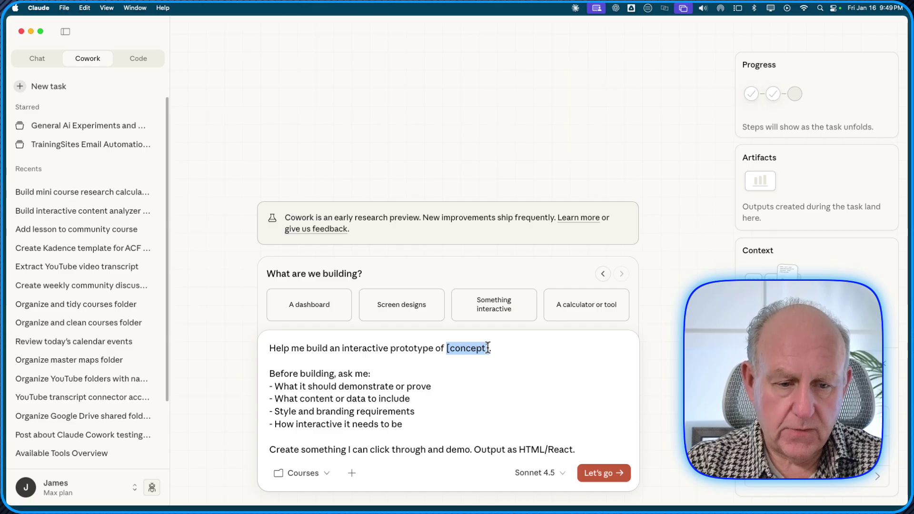
key(BackSpace)
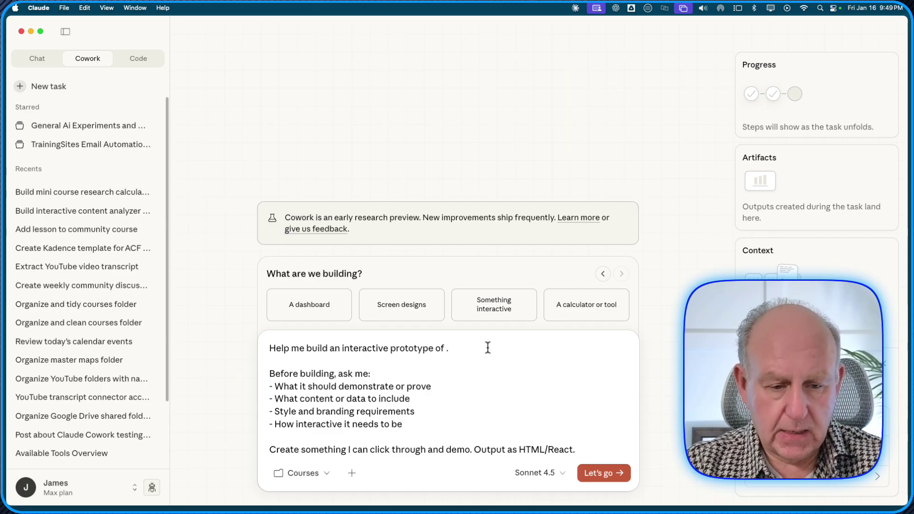
text(quiz)
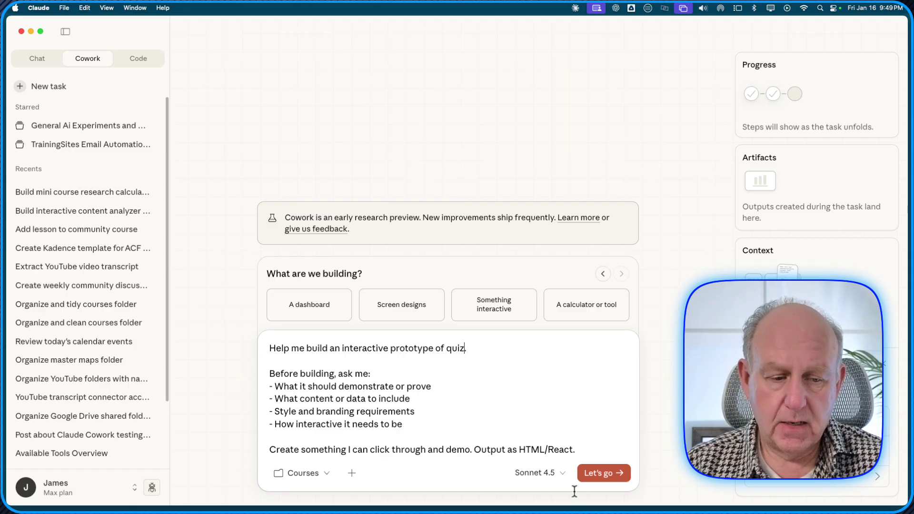
click(596, 482)
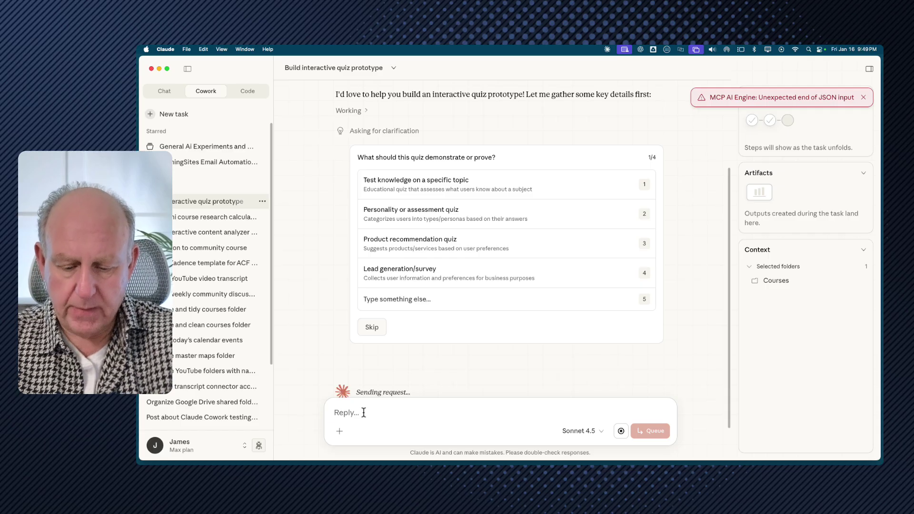
Step: Draft the reply "create the quiz based on my courses and a lead gen quiz" without sending it
text(bae)
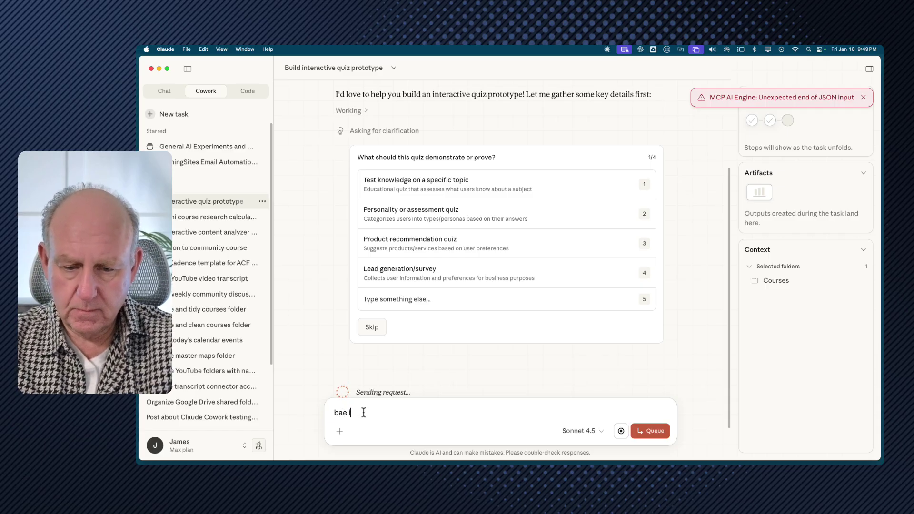
key(BackSpace)
key(BackSpace)
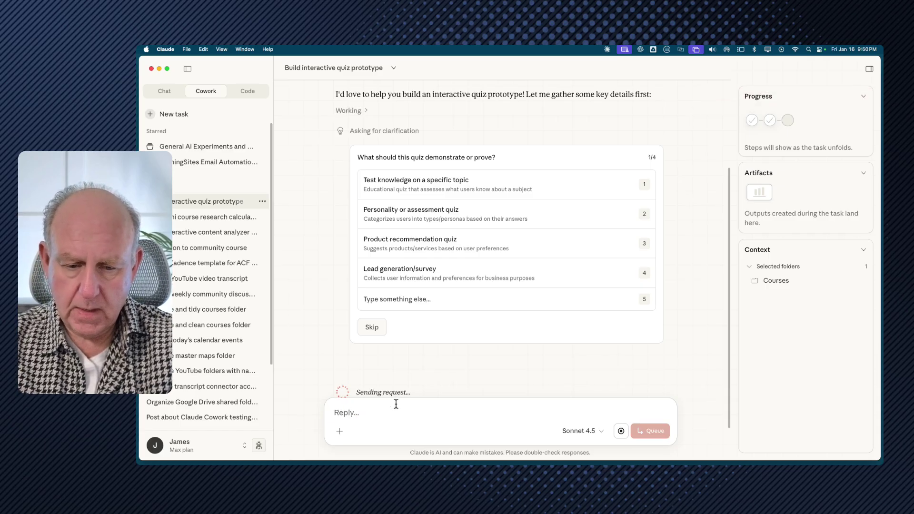
text(create the quiz)
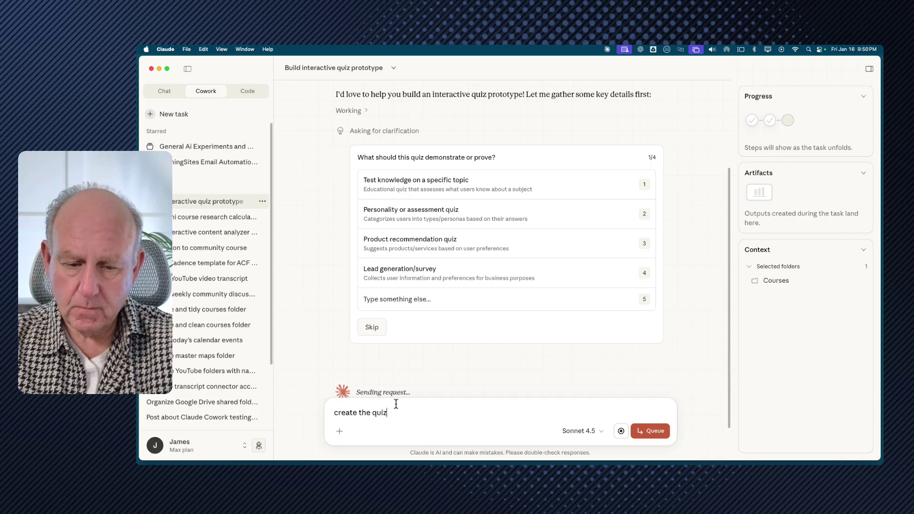
text( based on m)
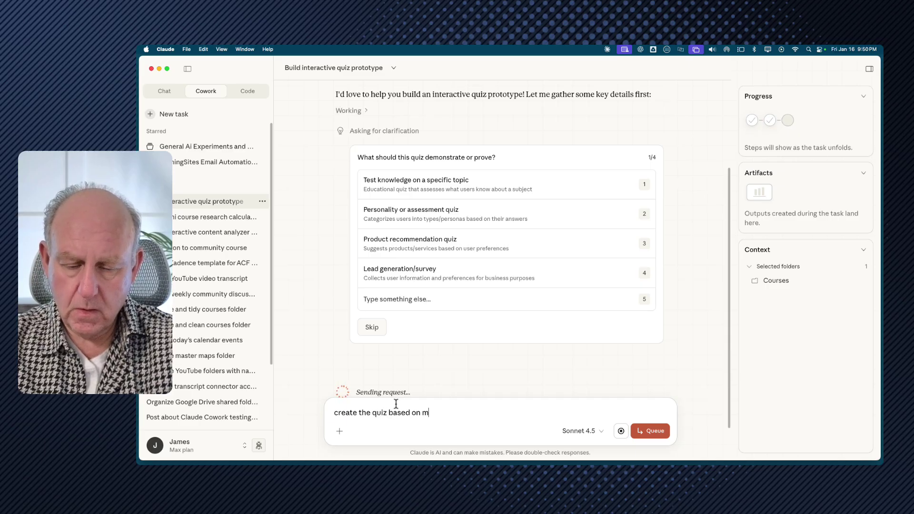
text(y courses and a lead gen quiz)
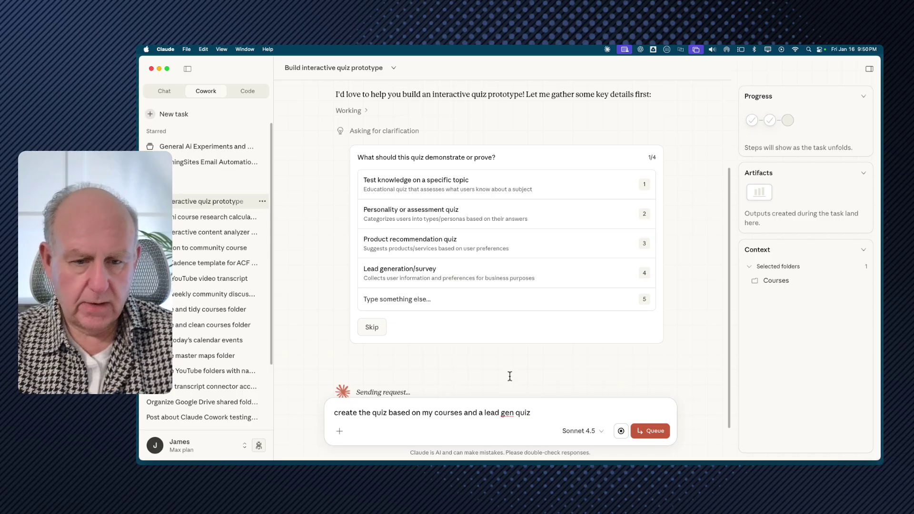
Step: Answer the clarifying questions, including Product recommendation quiz, Specific topic you'll provide and Results page with scoring, and submit the answers
click(472, 248)
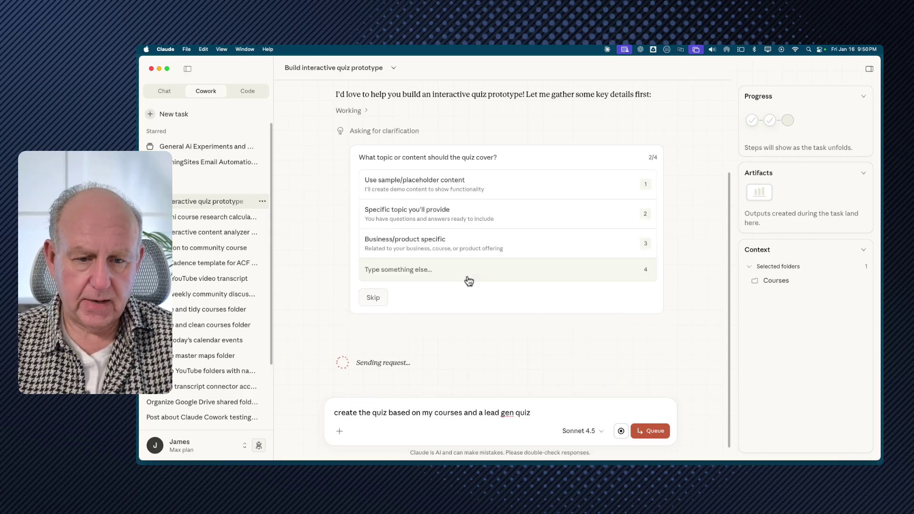
click(440, 223)
click(437, 220)
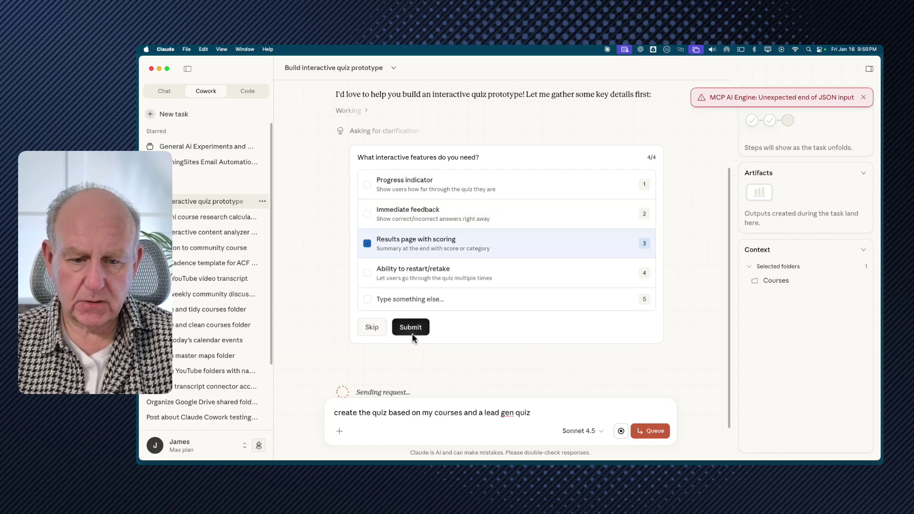
click(413, 333)
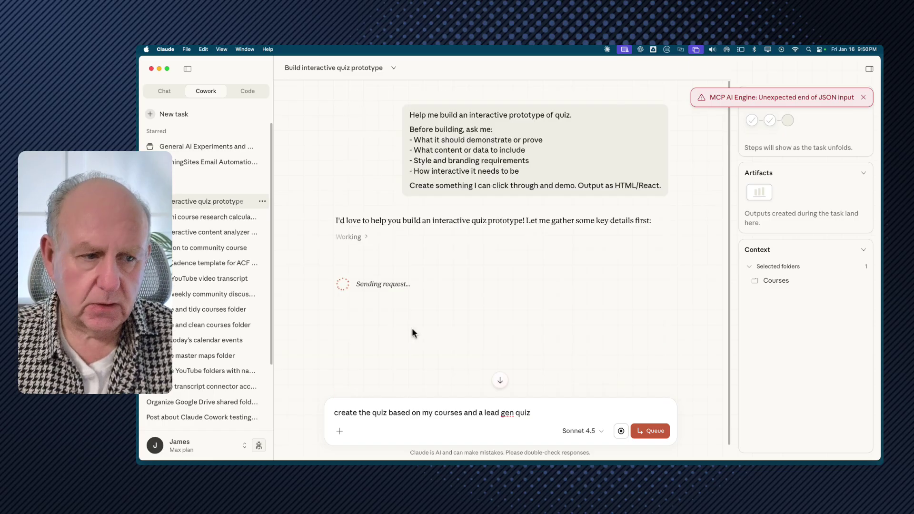